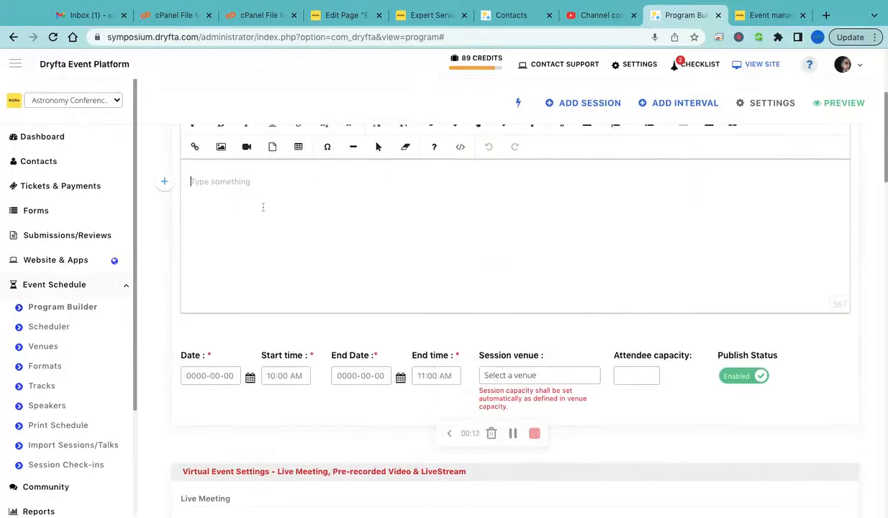
- Set the session venue to Virtual Room 1
{"action": "scroll", "coordinate": [262, 208], "scroll_direction": "down", "scroll_amount": 3}
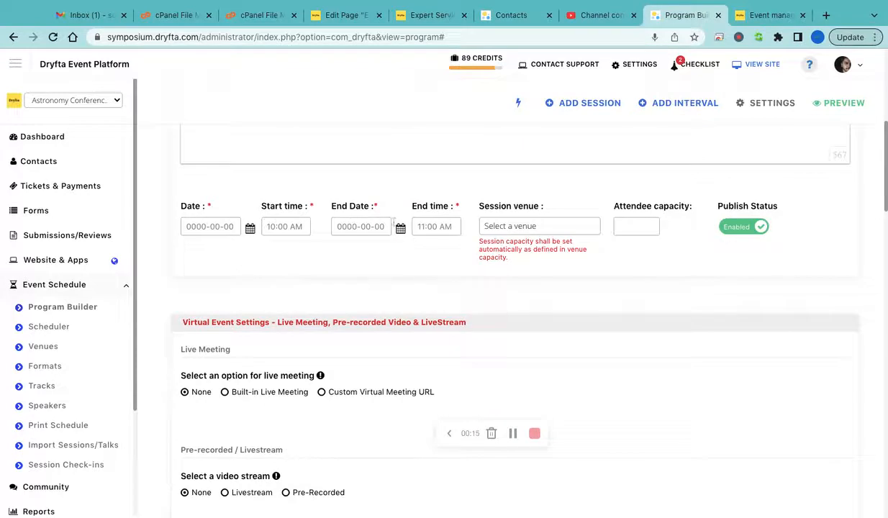
{"action": "left_click", "coordinate": [499, 230]}
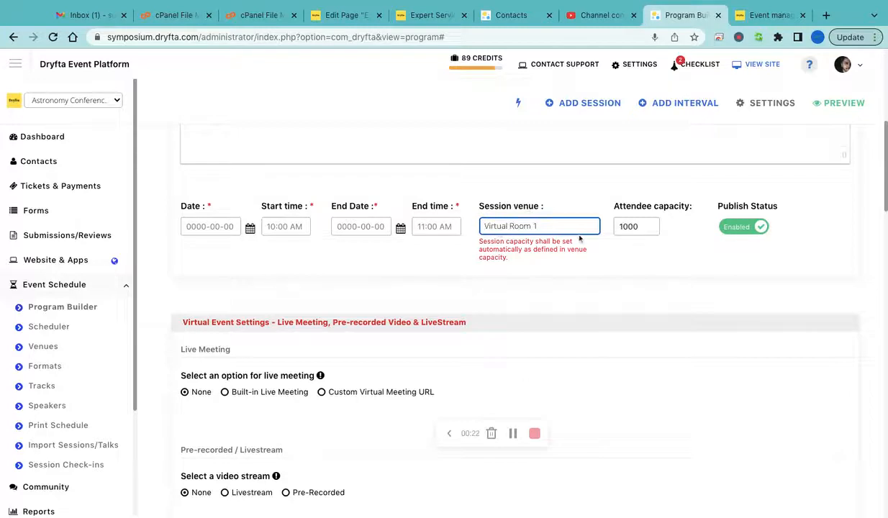
{"action": "left_click", "coordinate": [606, 255]}
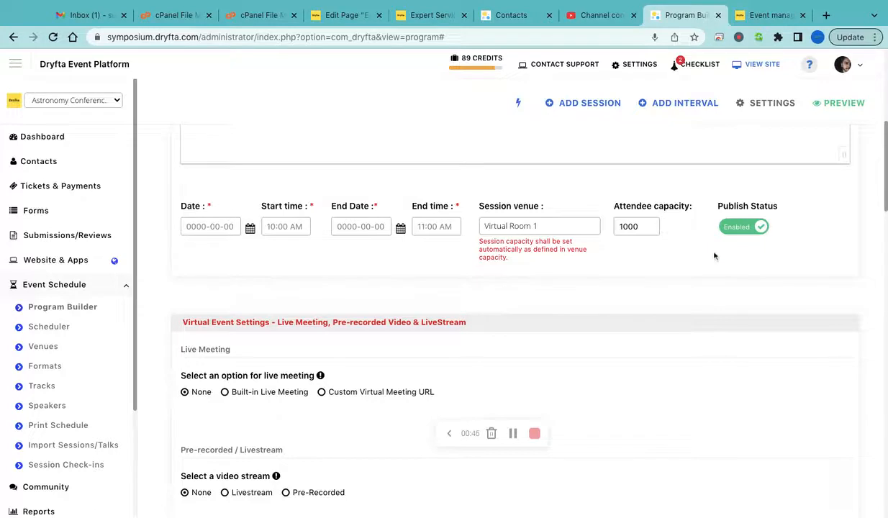
- Try the built-in and custom URL live meeting options, including use for a pre-recorded session, and return the live meeting option to None
{"action": "scroll", "coordinate": [714, 256], "scroll_direction": "down", "scroll_amount": 2}
{"action": "scroll", "coordinate": [714, 256], "scroll_direction": "down", "scroll_amount": 1}
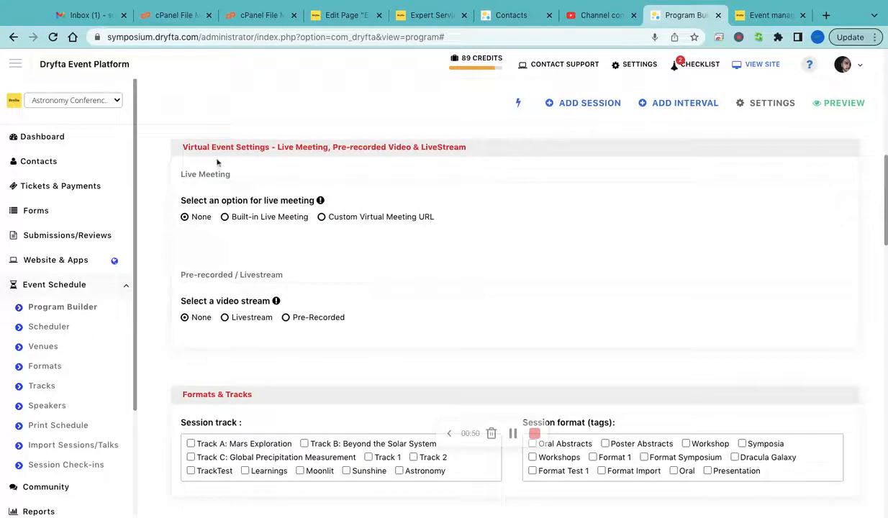
{"action": "left_click", "coordinate": [225, 217]}
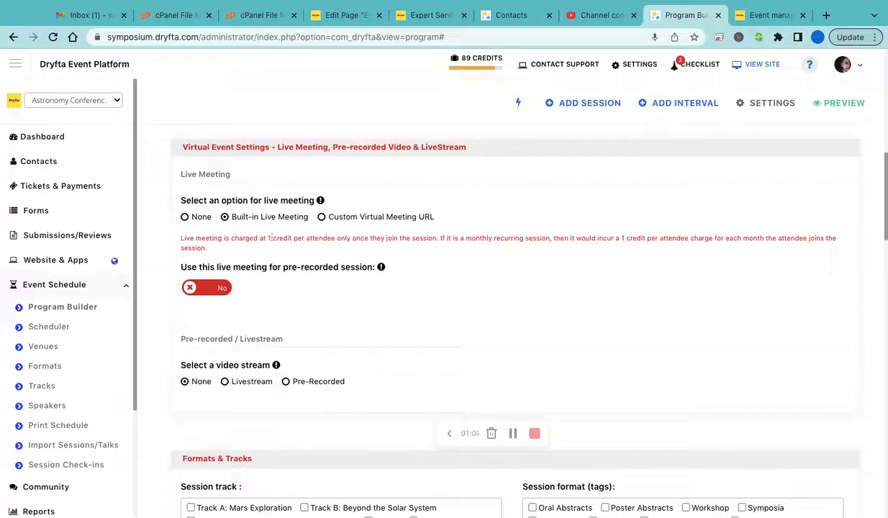
{"action": "left_click", "coordinate": [321, 218]}
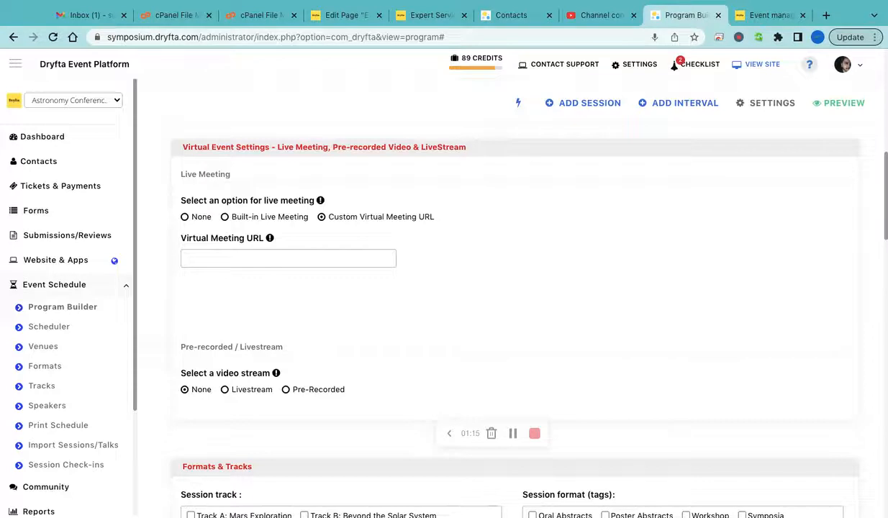
{"action": "left_click", "coordinate": [225, 217]}
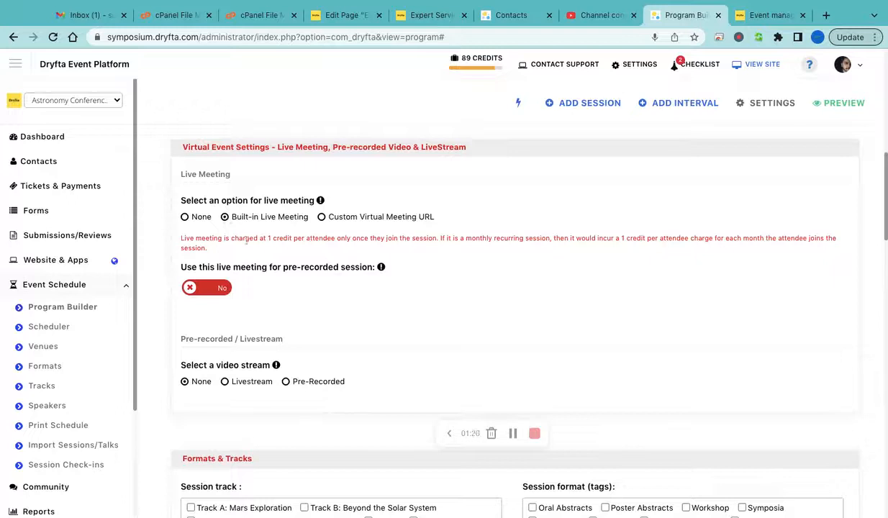
{"action": "left_click", "coordinate": [208, 288]}
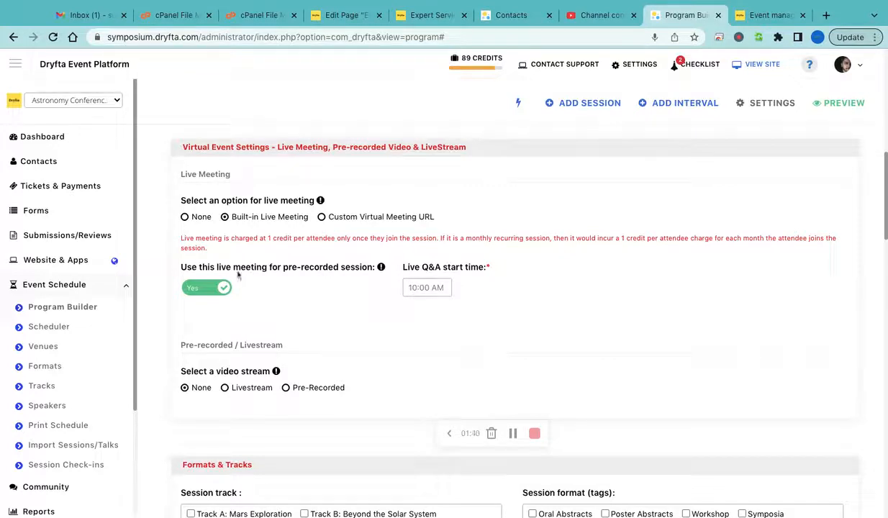
{"action": "left_click", "coordinate": [205, 286]}
{"action": "left_click", "coordinate": [212, 289]}
{"action": "left_click", "coordinate": [185, 217]}
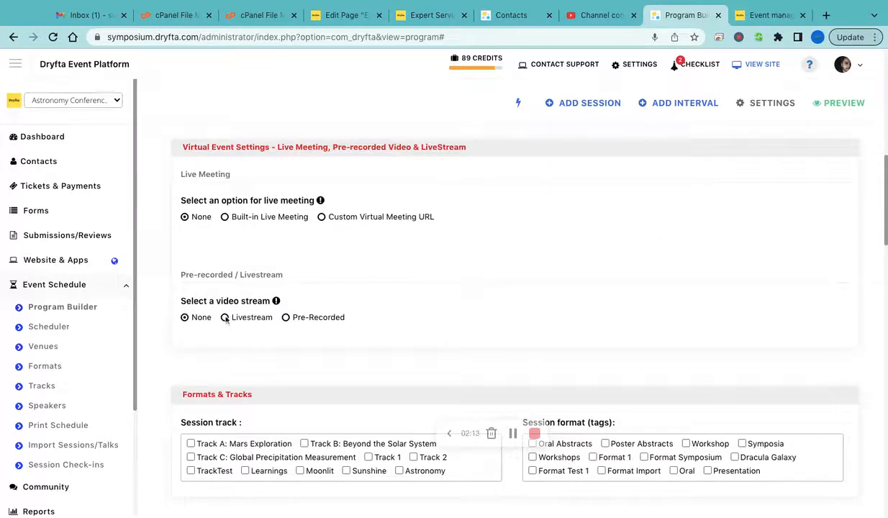
{"action": "left_click", "coordinate": [285, 318]}
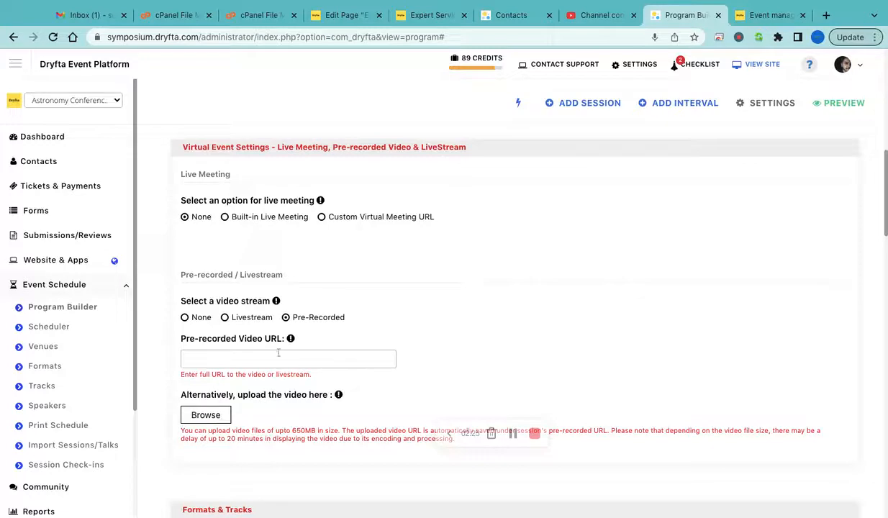
{"action": "left_click", "coordinate": [225, 318]}
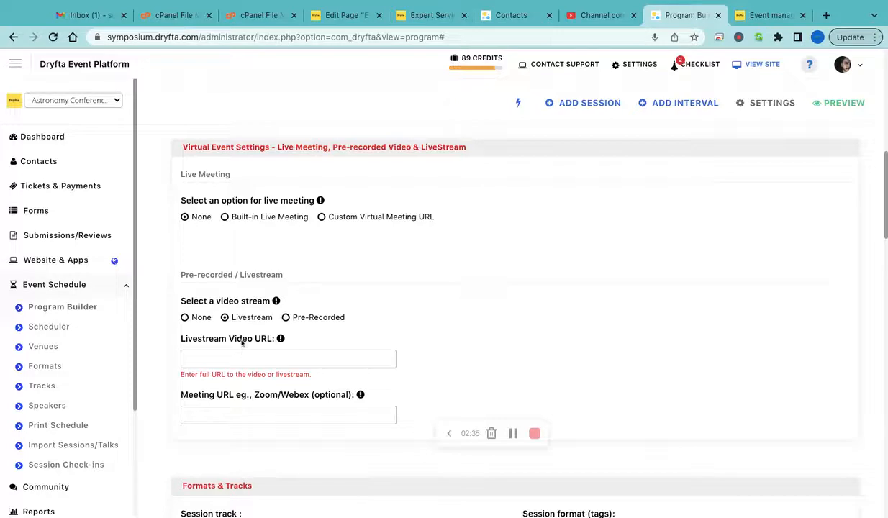
{"action": "left_click", "coordinate": [256, 358]}
{"action": "type", "text": "https://video.ibm.com/embed/23886114"}
{"action": "left_click", "coordinate": [272, 375]}
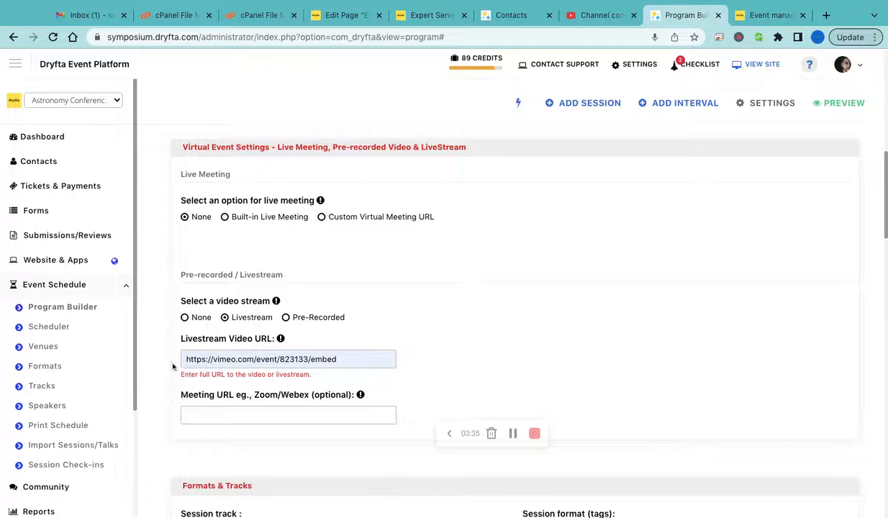
- Enable chat, text-based Q&A, moderator approval of questions and live polls for the session
{"action": "scroll", "coordinate": [173, 367], "scroll_direction": "down", "scroll_amount": 10}
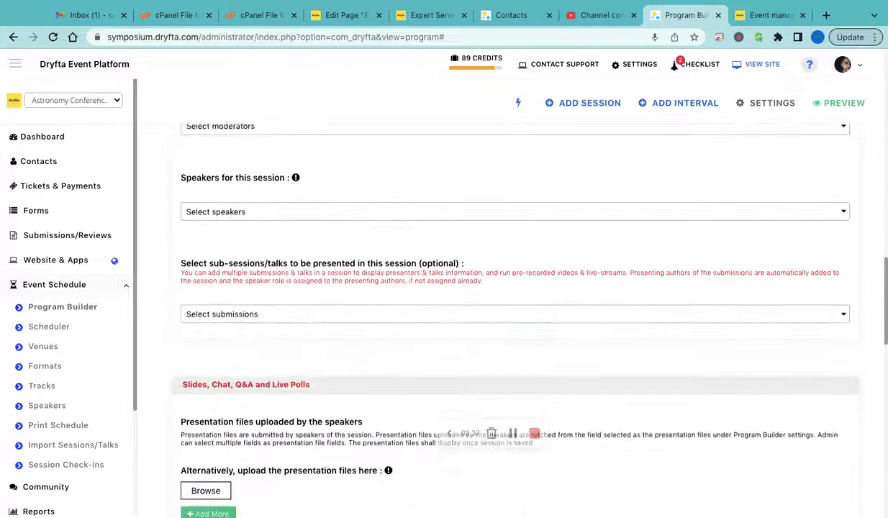
{"action": "scroll", "coordinate": [497, 309], "scroll_direction": "down", "scroll_amount": 6}
{"action": "scroll", "coordinate": [497, 309], "scroll_direction": "up", "scroll_amount": 3}
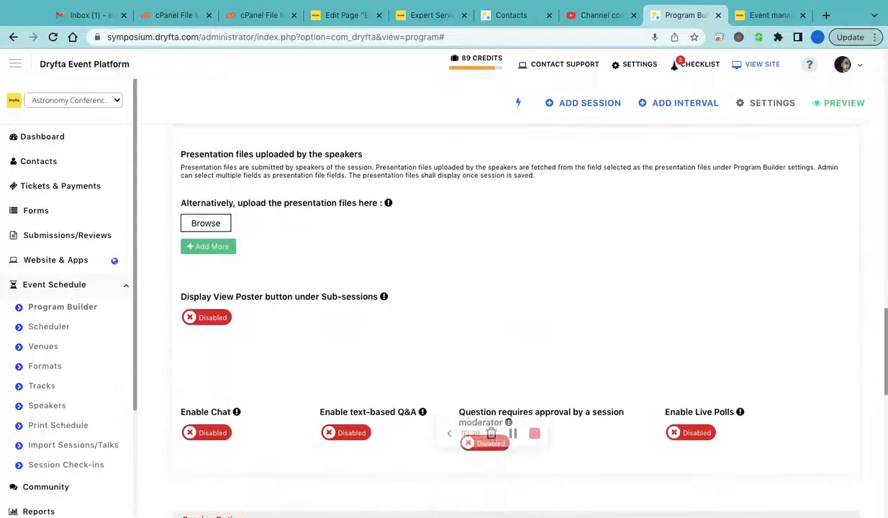
{"action": "scroll", "coordinate": [288, 432], "scroll_direction": "down", "scroll_amount": 1}
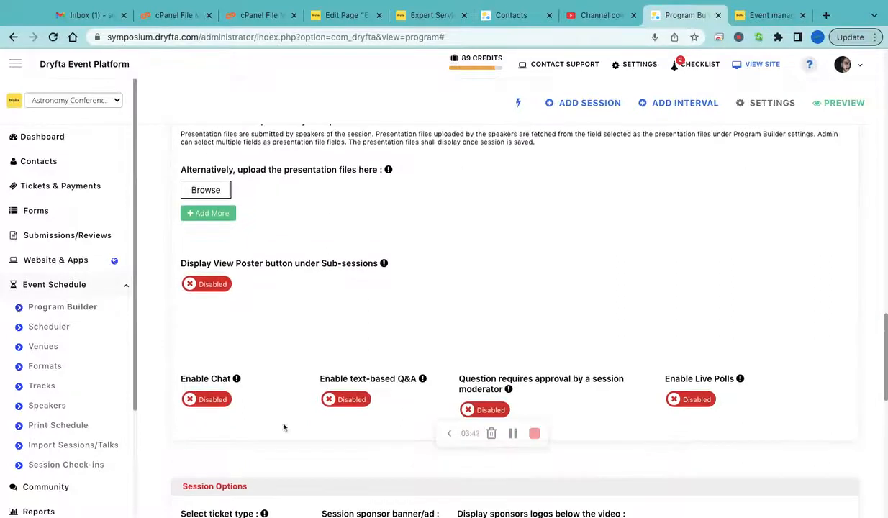
{"action": "left_click", "coordinate": [206, 401]}
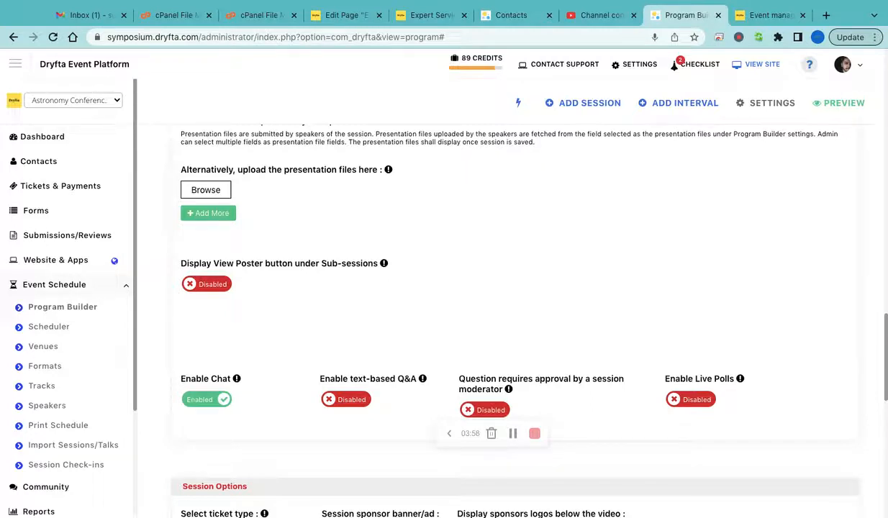
{"action": "left_click", "coordinate": [349, 399]}
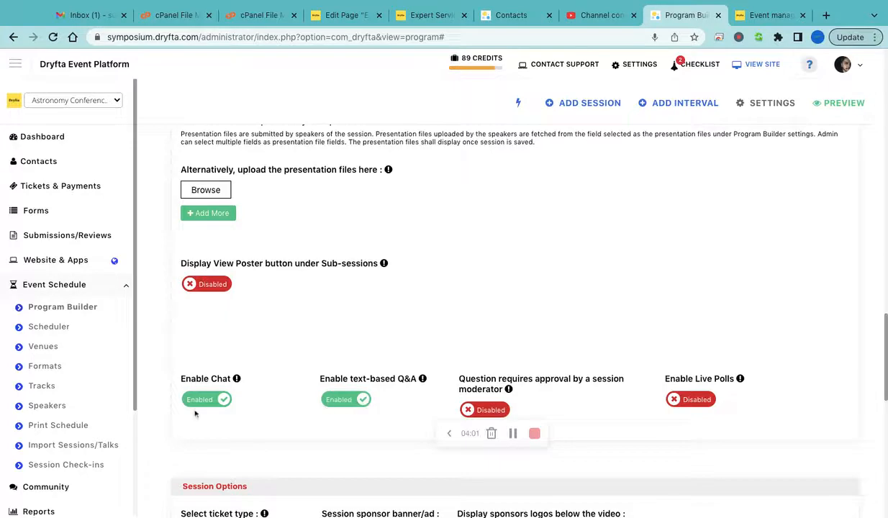
{"action": "scroll", "coordinate": [383, 408], "scroll_direction": "down", "scroll_amount": 2}
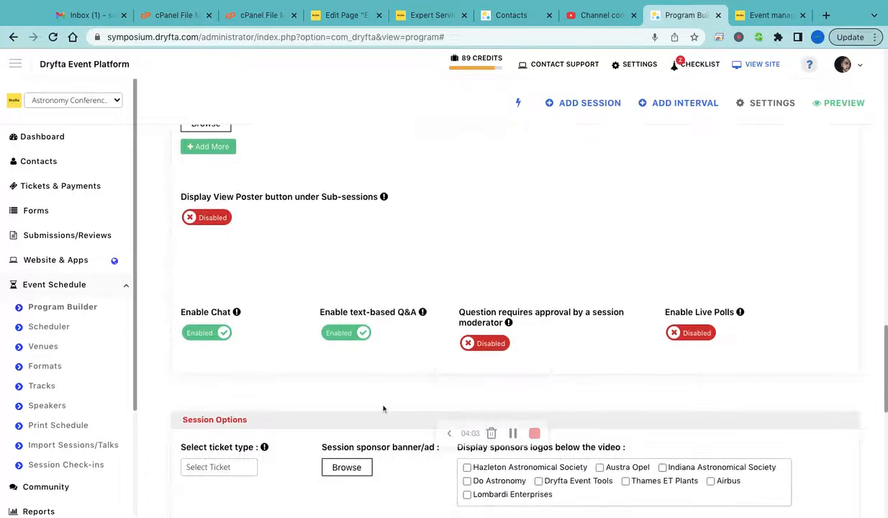
{"action": "left_click", "coordinate": [495, 345]}
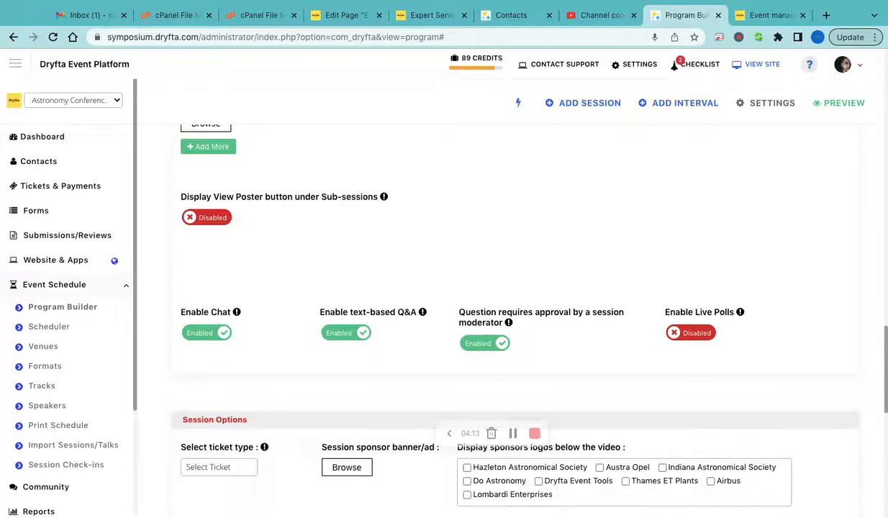
{"action": "left_click", "coordinate": [701, 338]}
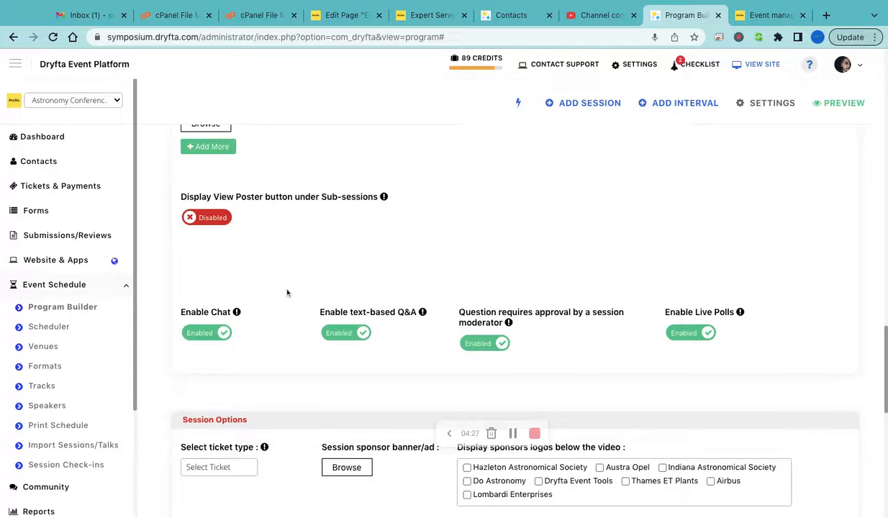
- Set the session's CE credit to 5.0 and switch authorized check-in for CE credits on and back off
{"action": "scroll", "coordinate": [286, 293], "scroll_direction": "down", "scroll_amount": 2}
{"action": "scroll", "coordinate": [286, 292], "scroll_direction": "down", "scroll_amount": 2}
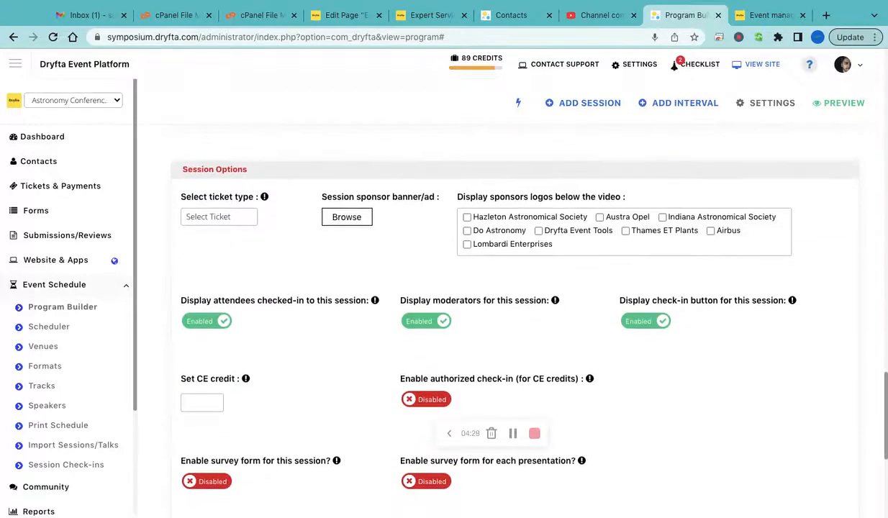
{"action": "scroll", "coordinate": [270, 344], "scroll_direction": "down", "scroll_amount": 1}
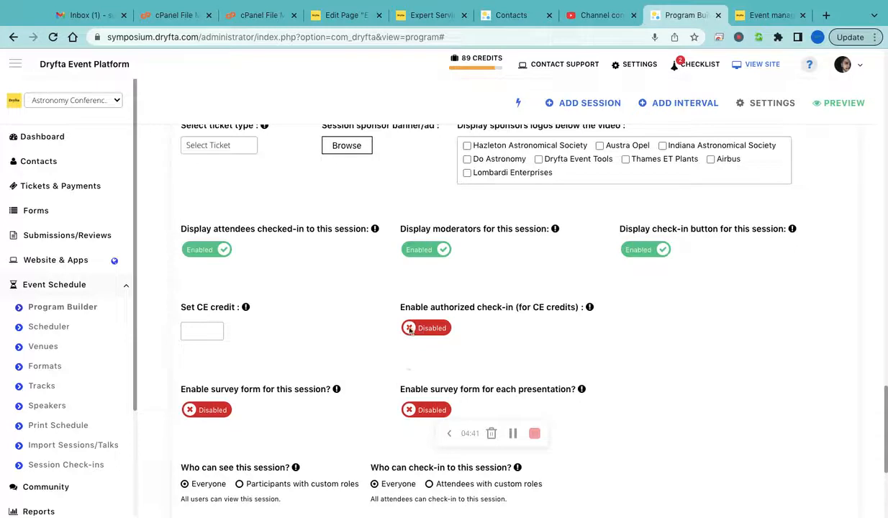
{"action": "left_click", "coordinate": [210, 330]}
{"action": "type", "text": "5.0"}
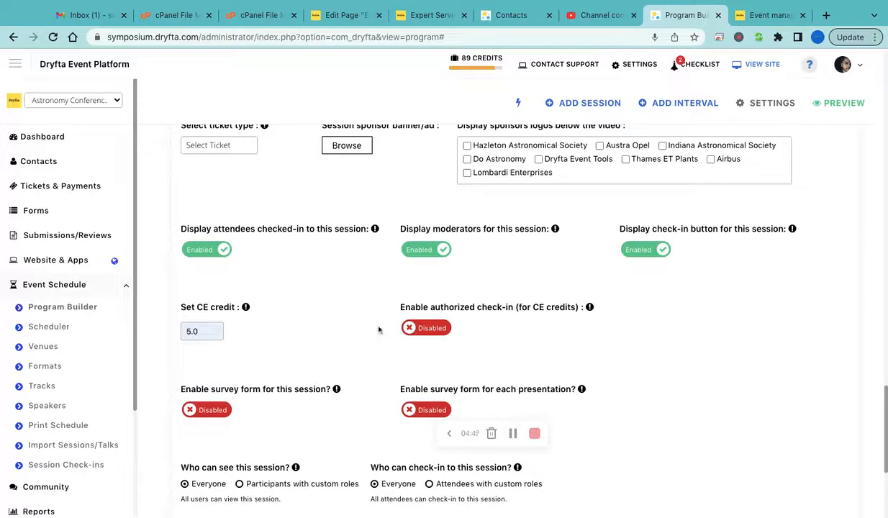
{"action": "left_click", "coordinate": [419, 328]}
{"action": "left_click", "coordinate": [418, 329]}
- Enable the View Poster button under the session's sub-sessions
{"action": "scroll", "coordinate": [291, 343], "scroll_direction": "down", "scroll_amount": 1}
{"action": "scroll", "coordinate": [291, 343], "scroll_direction": "down", "scroll_amount": 2}
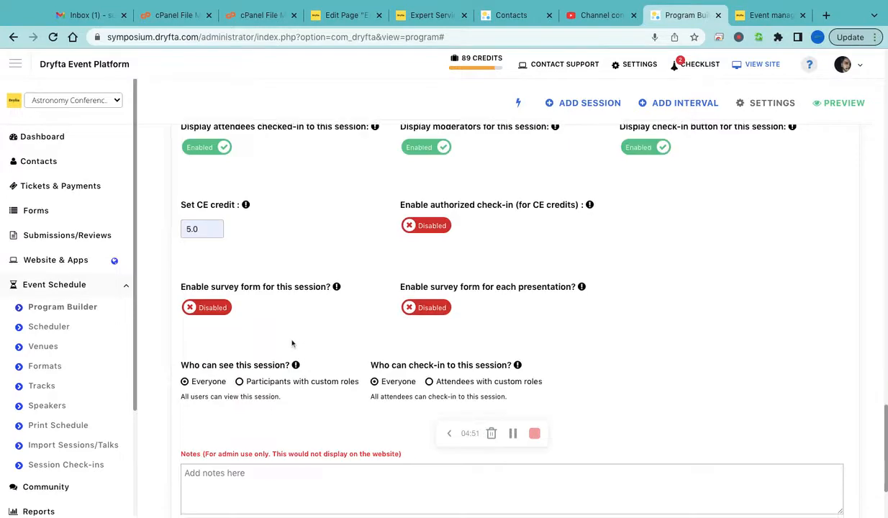
{"action": "scroll", "coordinate": [514, 317], "scroll_direction": "up", "scroll_amount": 12}
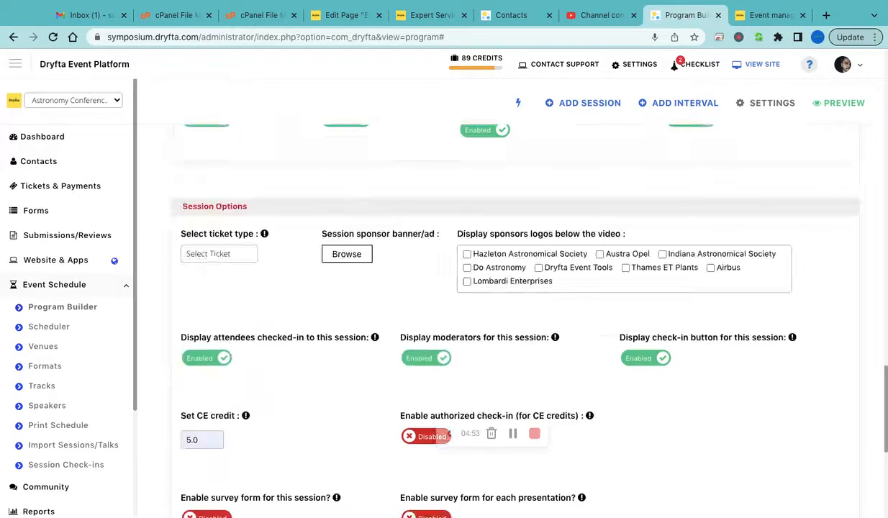
{"action": "scroll", "coordinate": [232, 263], "scroll_direction": "up", "scroll_amount": 3}
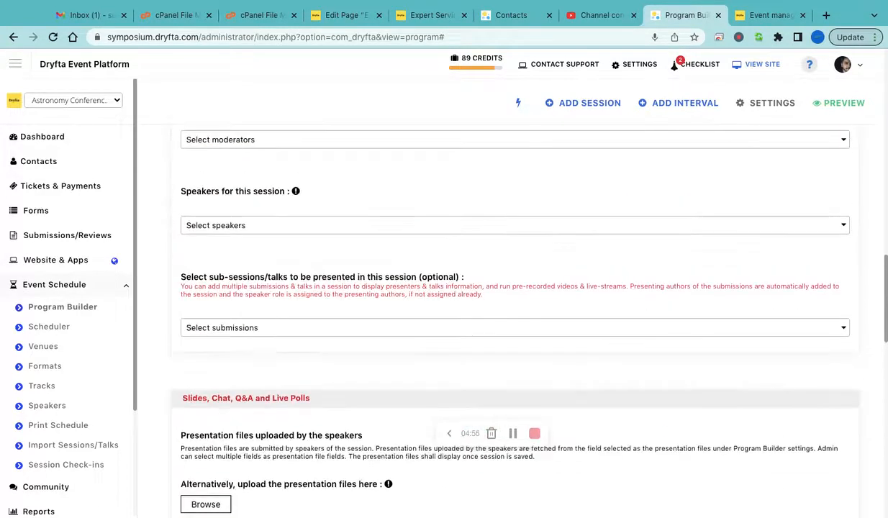
{"action": "scroll", "coordinate": [232, 263], "scroll_direction": "down", "scroll_amount": 4}
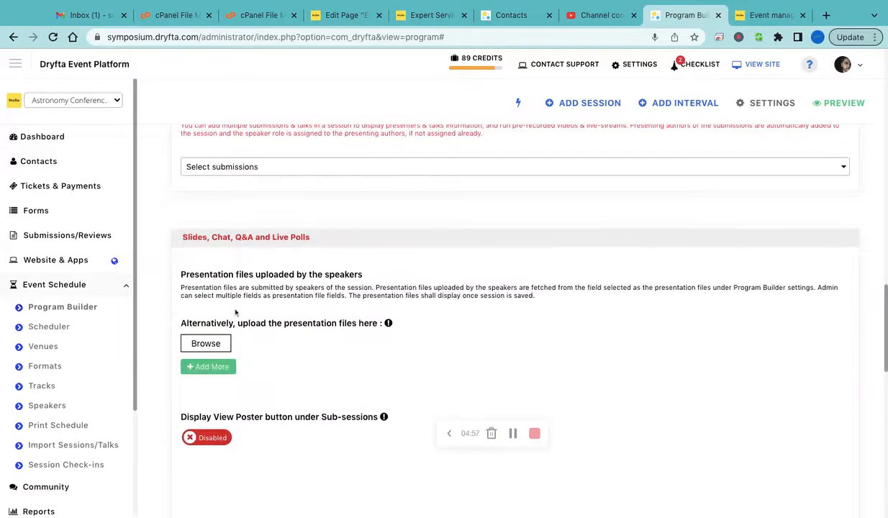
{"action": "scroll", "coordinate": [227, 302], "scroll_direction": "down", "scroll_amount": 1}
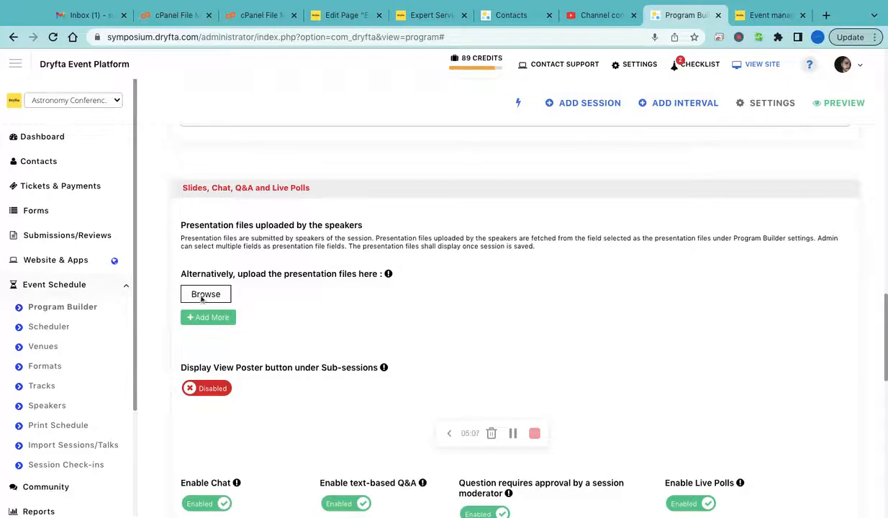
{"action": "scroll", "coordinate": [270, 316], "scroll_direction": "down", "scroll_amount": 3}
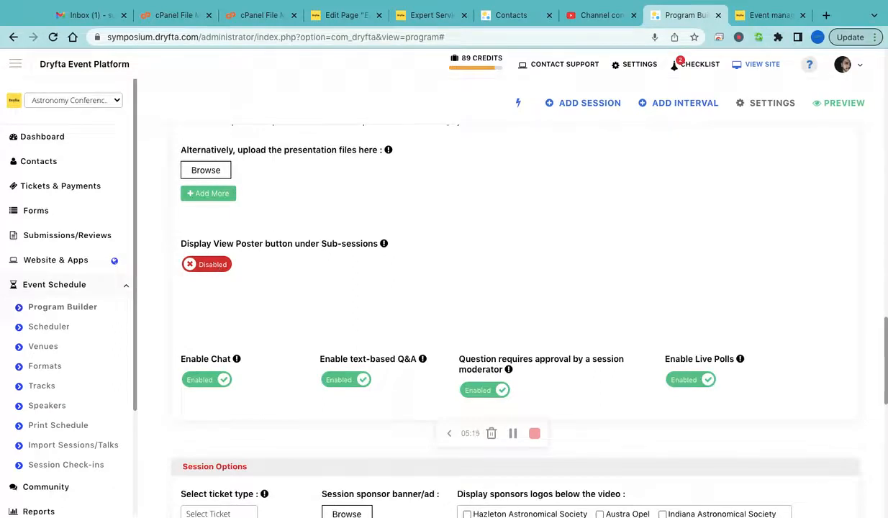
{"action": "left_click", "coordinate": [207, 264]}
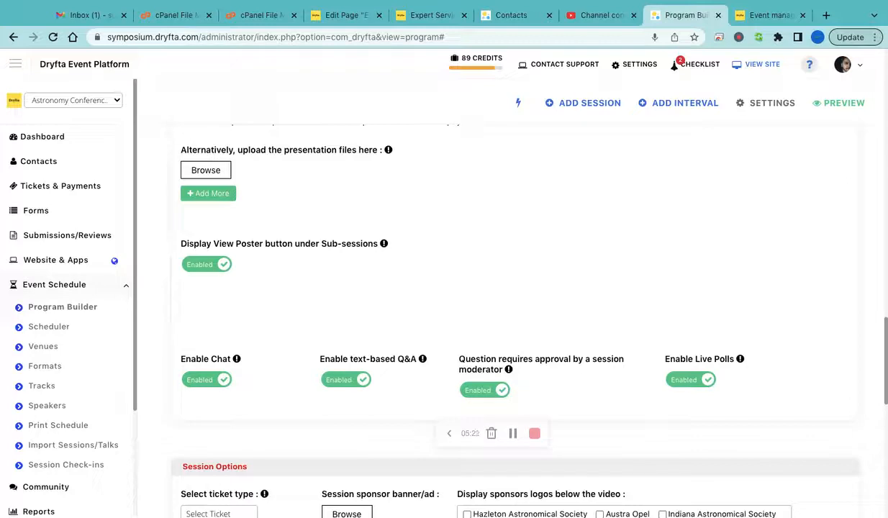
- Add the submissions "International Sales Intern", "Into the black hole and out" and "Is moon for real? Or not?" as sub-sessions of this session
{"action": "scroll", "coordinate": [515, 288], "scroll_direction": "up", "scroll_amount": 5}
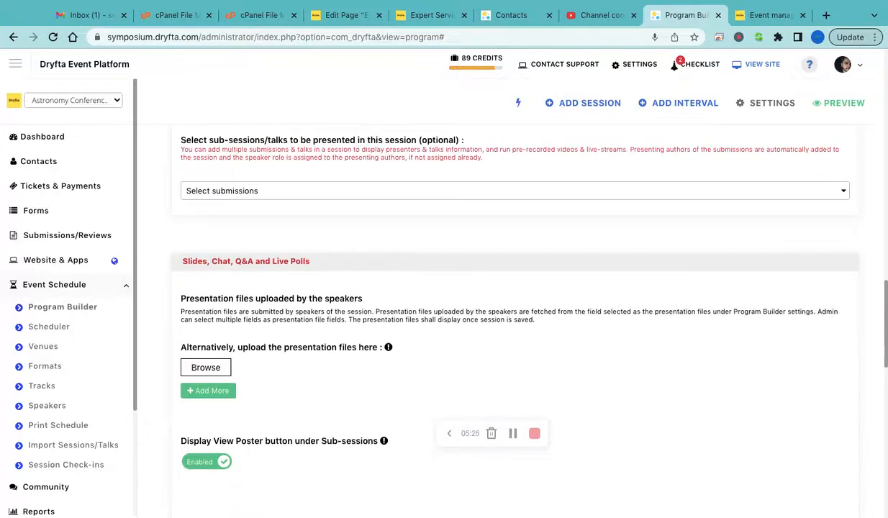
{"action": "scroll", "coordinate": [276, 256], "scroll_direction": "up", "scroll_amount": 2}
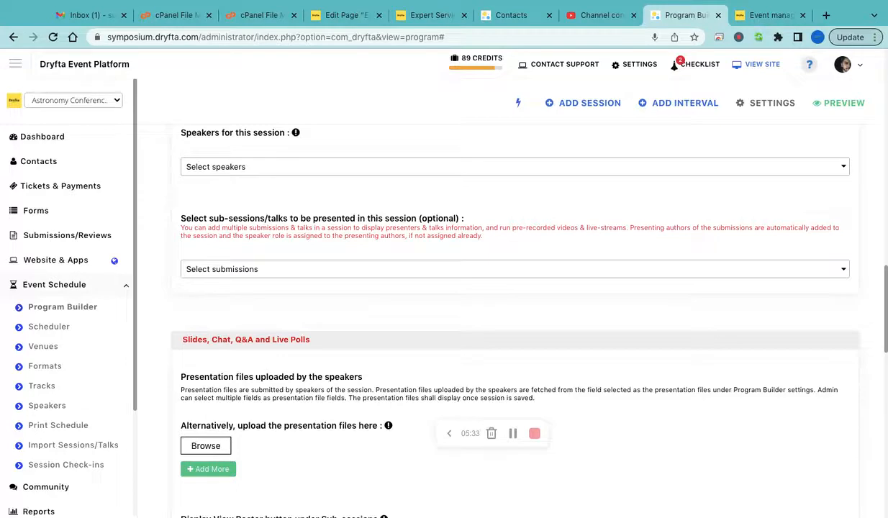
{"action": "left_click", "coordinate": [238, 270]}
{"action": "left_click", "coordinate": [248, 305]}
{"action": "left_click", "coordinate": [220, 387]}
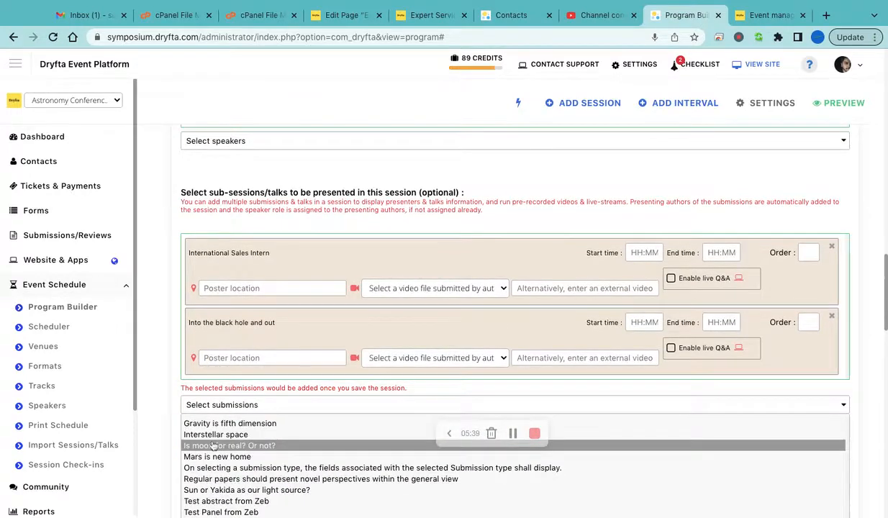
{"action": "left_click", "coordinate": [203, 435]}
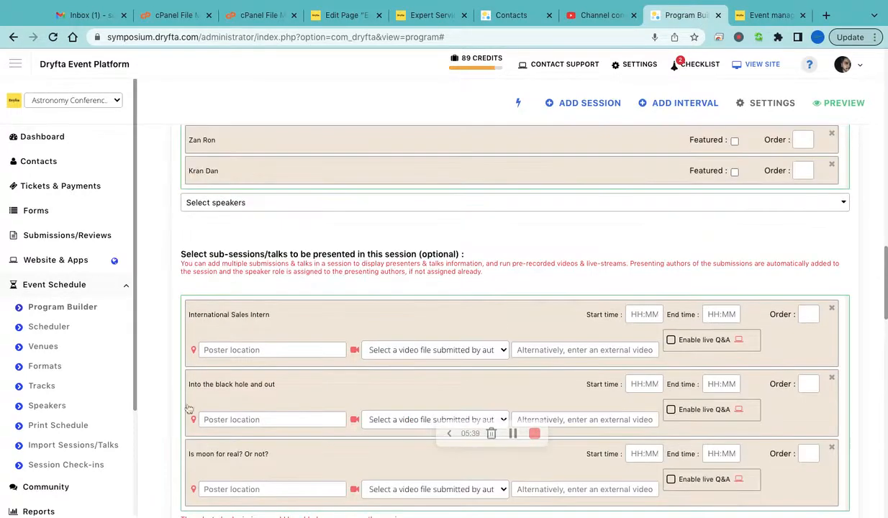
{"action": "scroll", "coordinate": [189, 409], "scroll_direction": "down", "scroll_amount": 2}
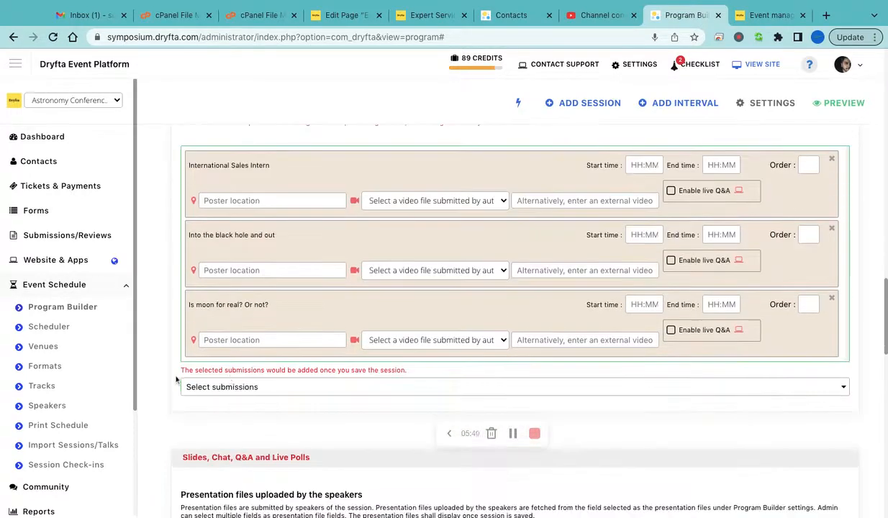
- Review the session form: available submissions, assigned speakers, the first sub-session's video file choices, and the livestream, schedule and title settings
{"action": "left_click", "coordinate": [213, 387]}
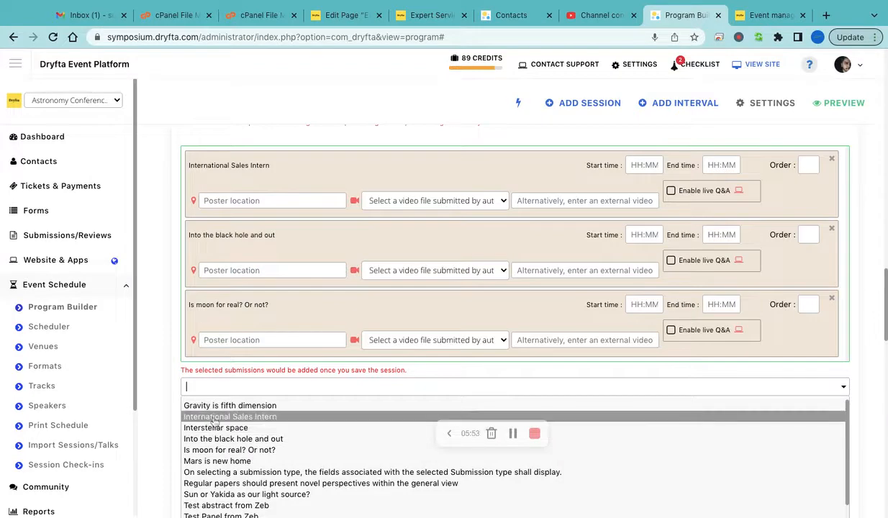
{"action": "left_click", "coordinate": [168, 353]}
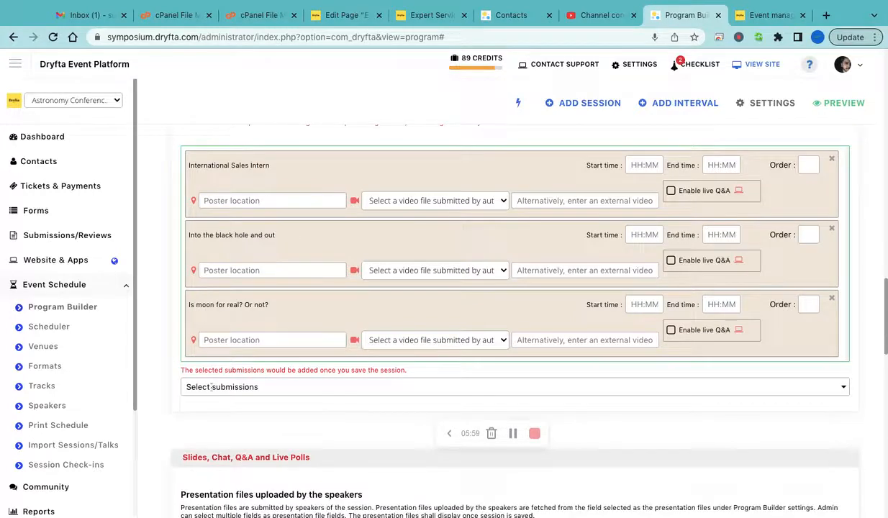
{"action": "scroll", "coordinate": [182, 326], "scroll_direction": "up", "scroll_amount": 4}
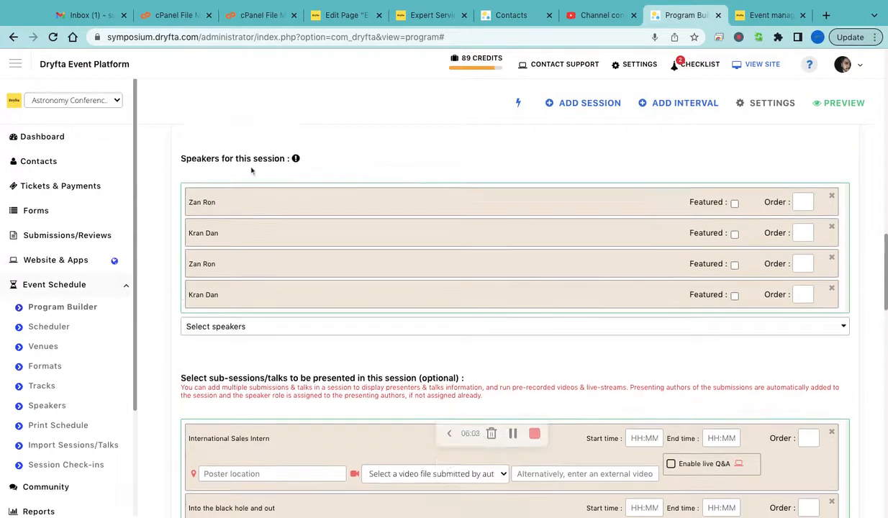
{"action": "scroll", "coordinate": [263, 316], "scroll_direction": "down", "scroll_amount": 2}
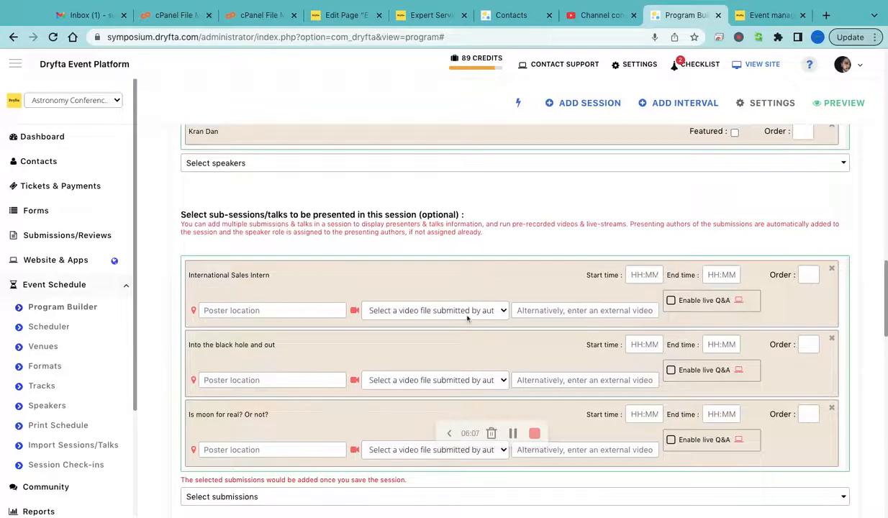
{"action": "left_click", "coordinate": [466, 314]}
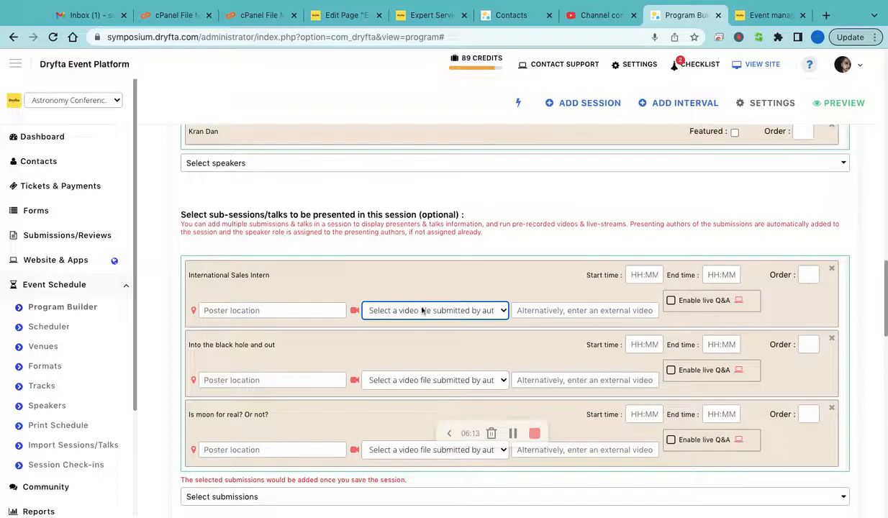
{"action": "scroll", "coordinate": [417, 330], "scroll_direction": "down", "scroll_amount": 2}
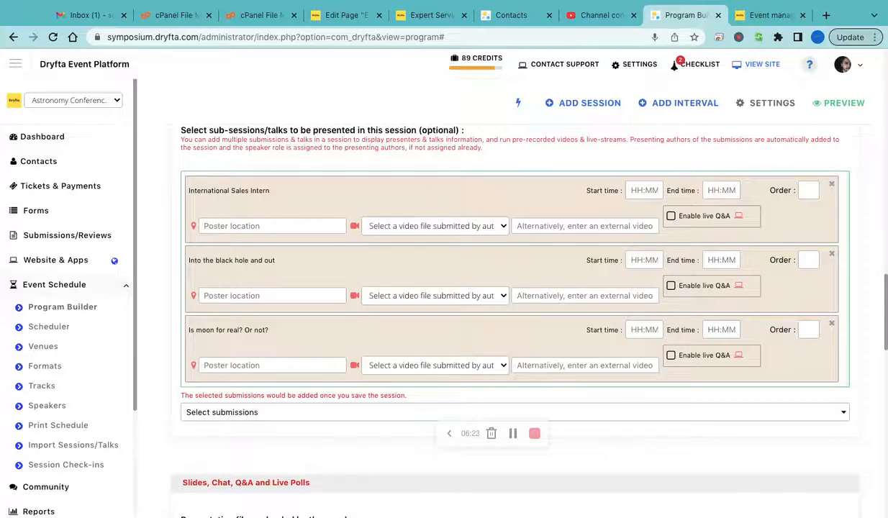
{"action": "scroll", "coordinate": [514, 302], "scroll_direction": "up", "scroll_amount": 10}
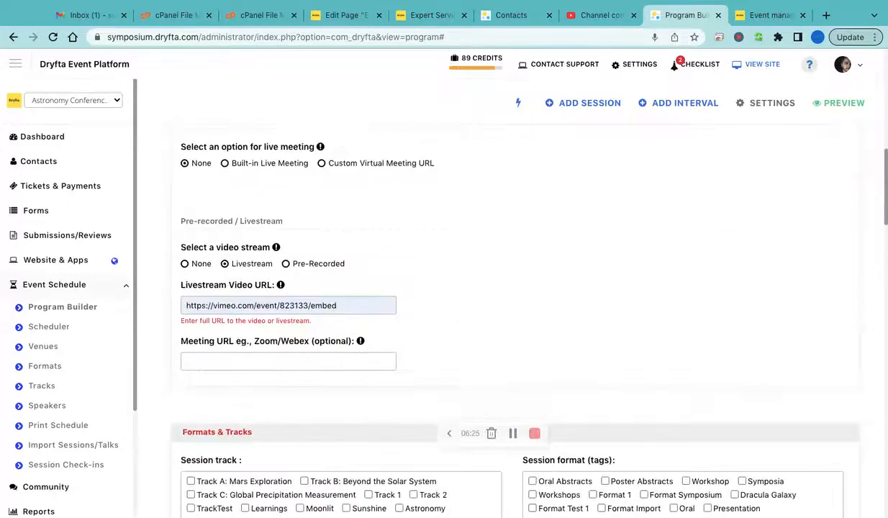
{"action": "scroll", "coordinate": [357, 383], "scroll_direction": "up", "scroll_amount": 8}
{"action": "scroll", "coordinate": [357, 383], "scroll_direction": "down", "scroll_amount": 3}
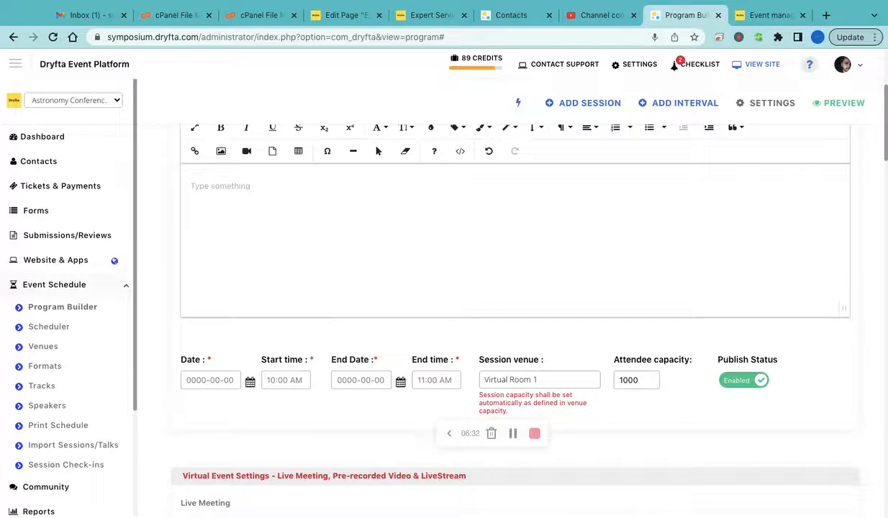
{"action": "scroll", "coordinate": [639, 278], "scroll_direction": "up", "scroll_amount": 3}
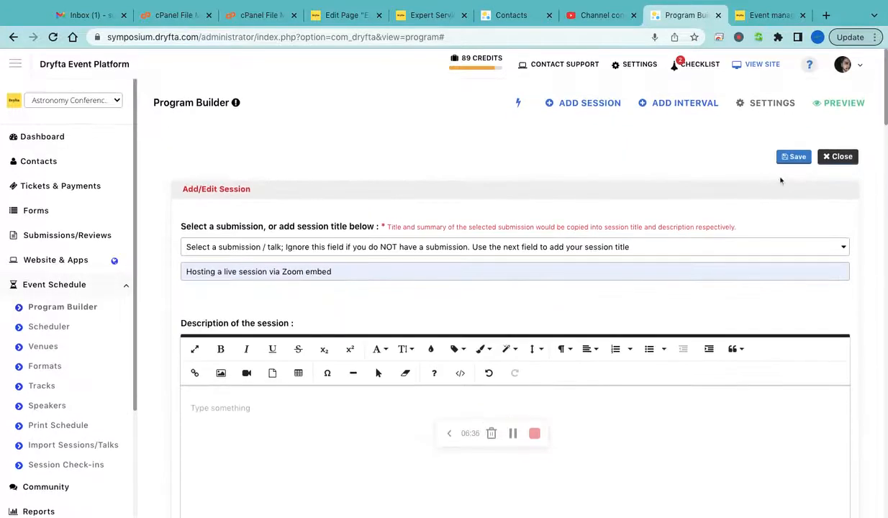